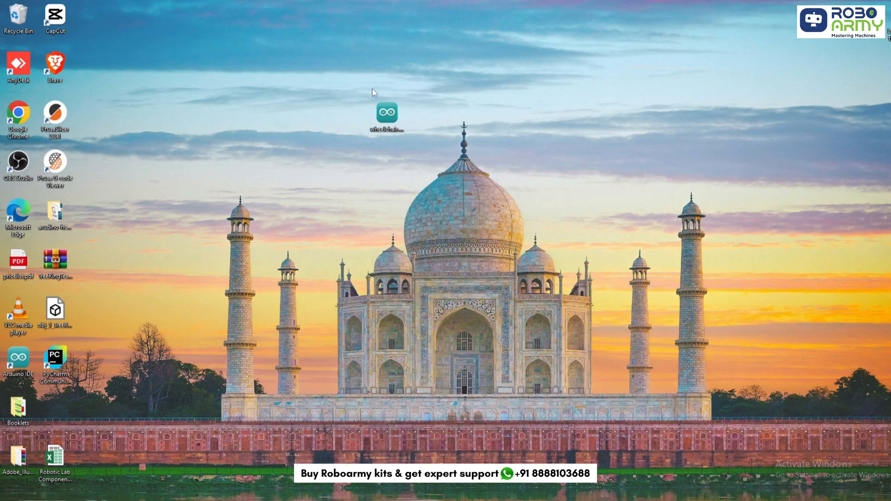
Step: Review wheelchair.ino's JOY_X/JOY_Y joystick pins, L298N motor driver pins, and setup pinMode lines
double_click(388, 117)
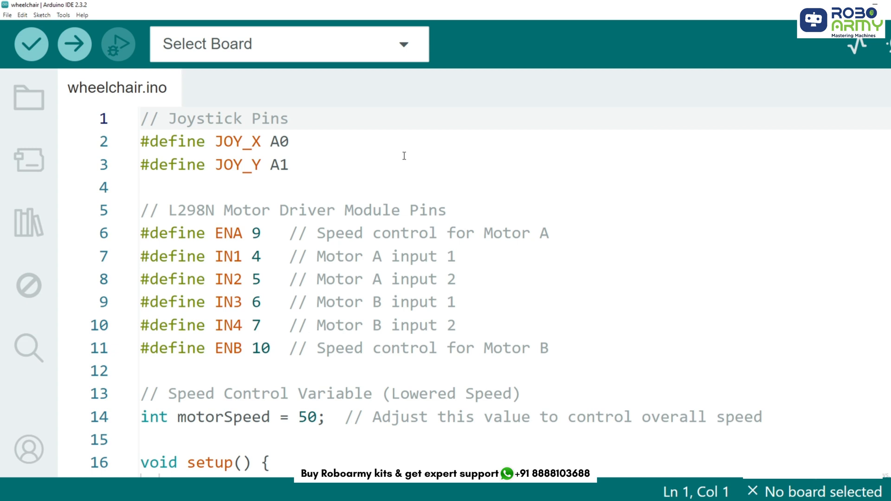
mouse_move(141, 118)
left_mouse_down()
mouse_move(274, 165)
mouse_move(473, 341)
mouse_move(551, 353)
left_mouse_up()
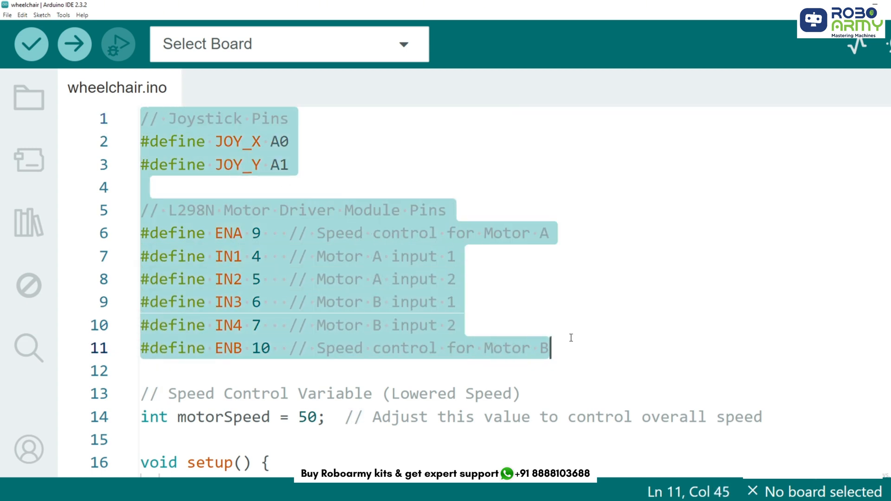
left_click_drag(140, 141, 279, 165)
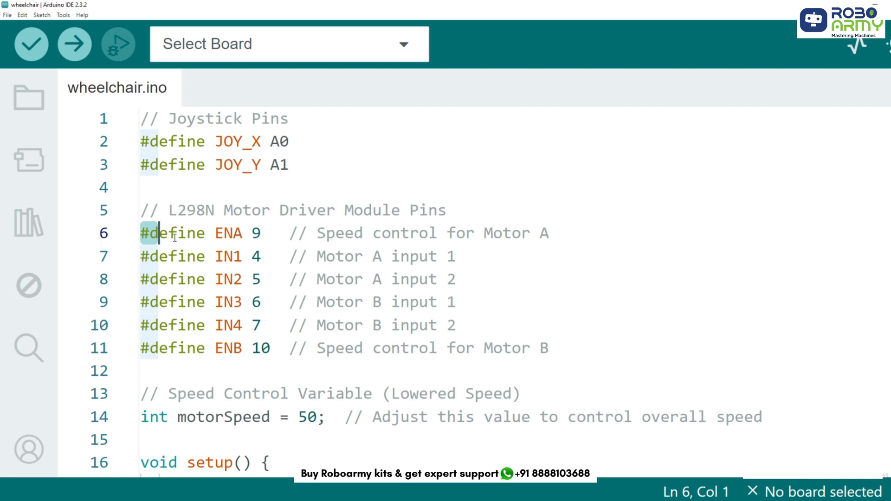
left_click_drag(141, 234, 551, 348)
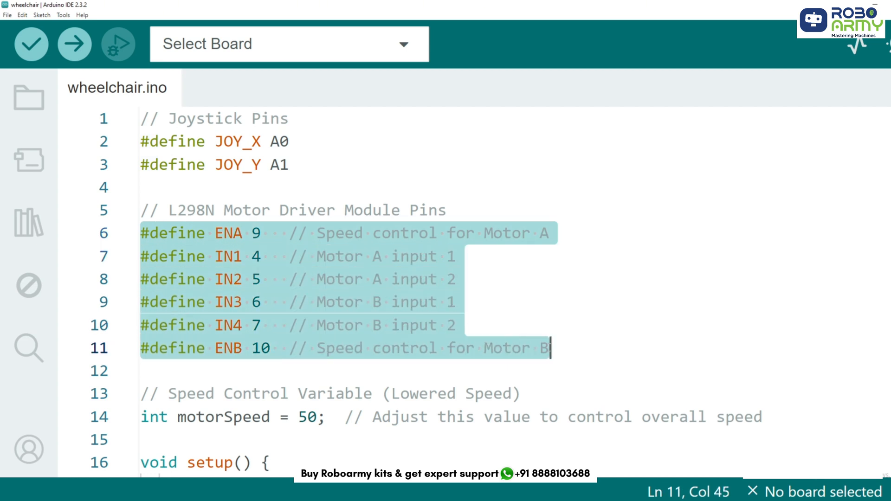
scroll(551, 347, "down", 3)
left_click_drag(187, 222, 263, 221)
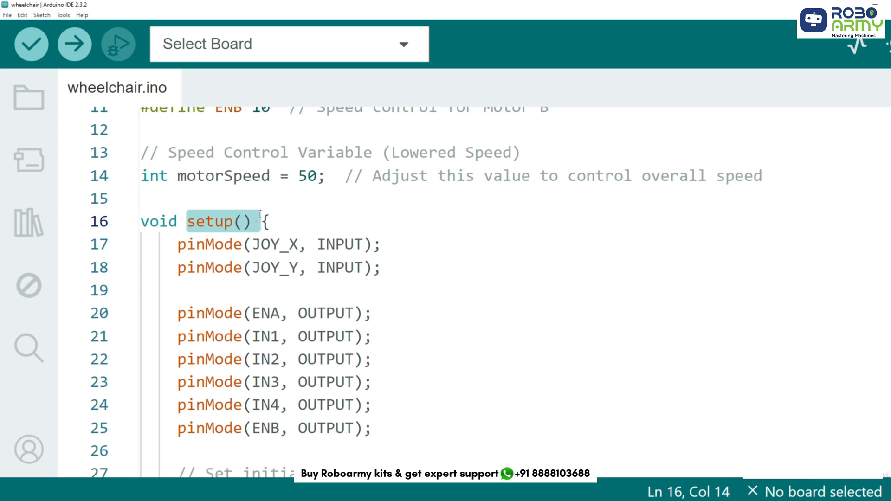
left_click_drag(177, 244, 414, 433)
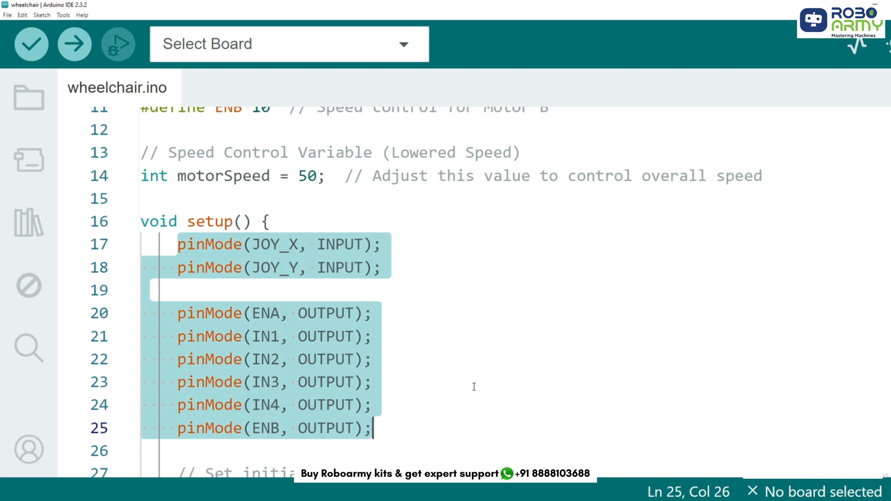
scroll(440, 377, "down", 3)
left_click_drag(177, 292, 363, 348)
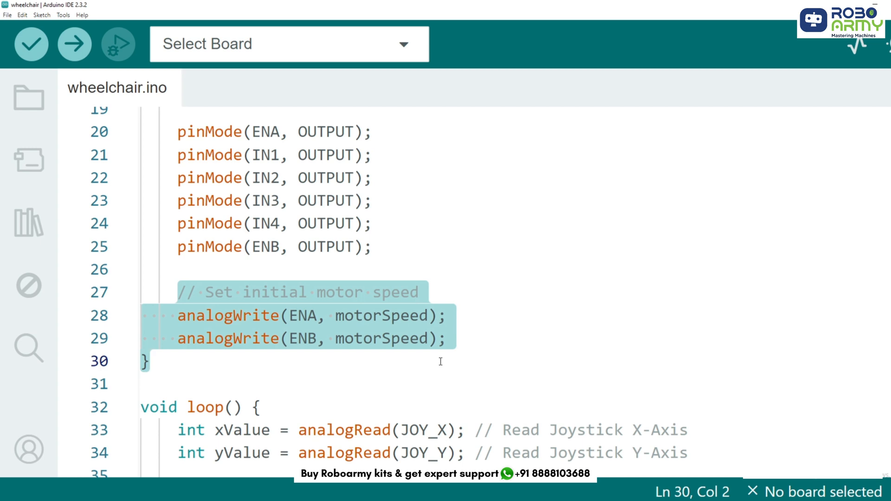
scroll(440, 361, "down", 3)
left_click(191, 226)
left_click_drag(178, 248, 487, 271)
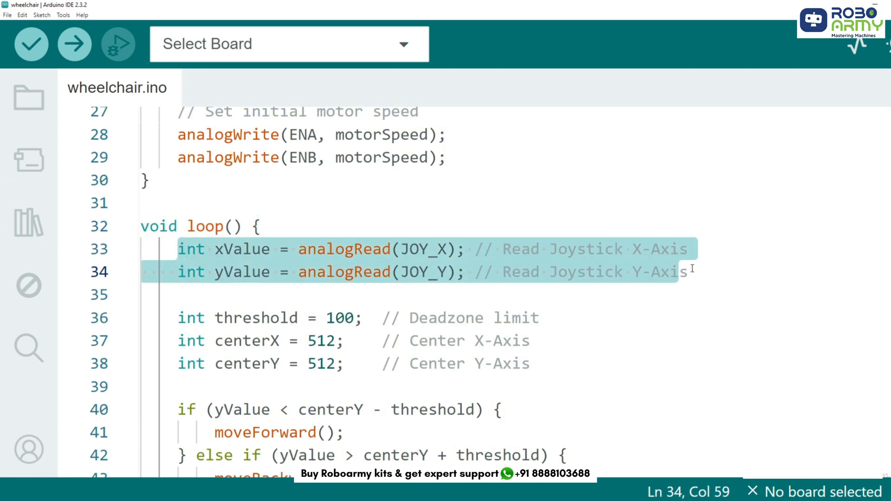
scroll(680, 272, "down", 1)
mouse_move(178, 257)
left_mouse_down()
mouse_move(249, 256)
mouse_move(529, 304)
left_mouse_up()
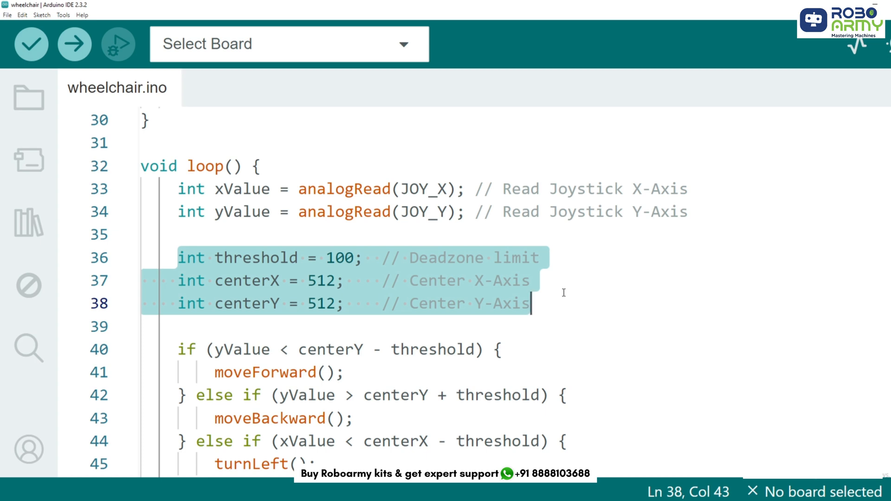
left_click(523, 327)
scroll(516, 334, "down", 1)
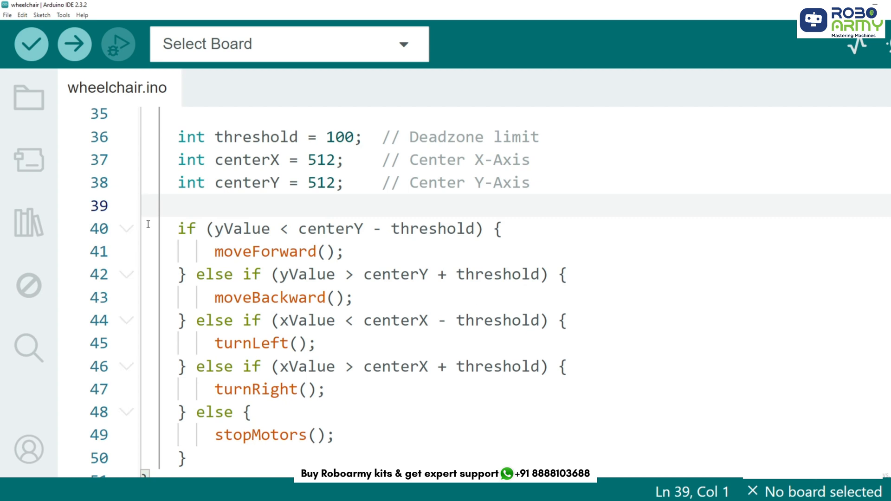
left_click_drag(177, 228, 286, 225)
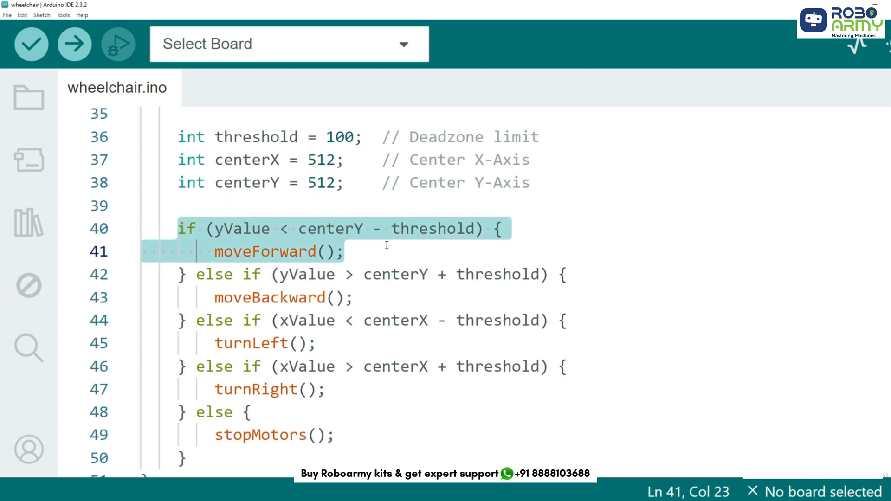
left_click_drag(178, 274, 326, 274)
left_click_drag(196, 320, 320, 344)
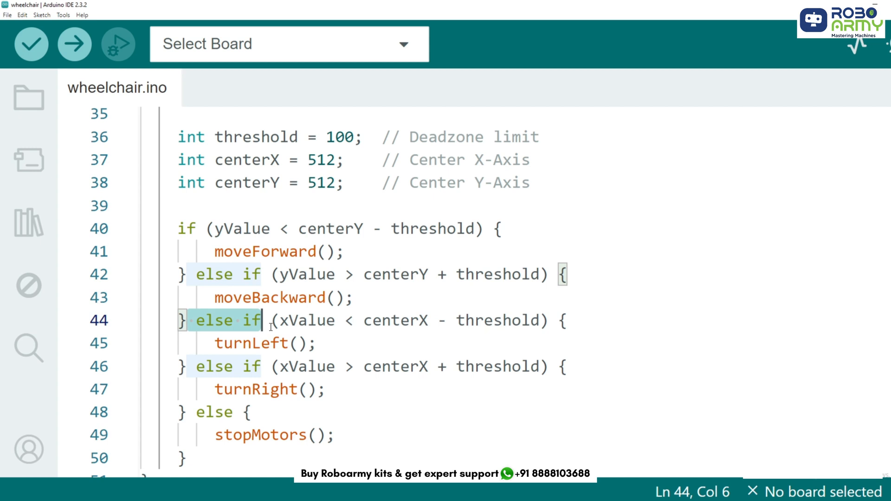
left_click_drag(196, 366, 329, 391)
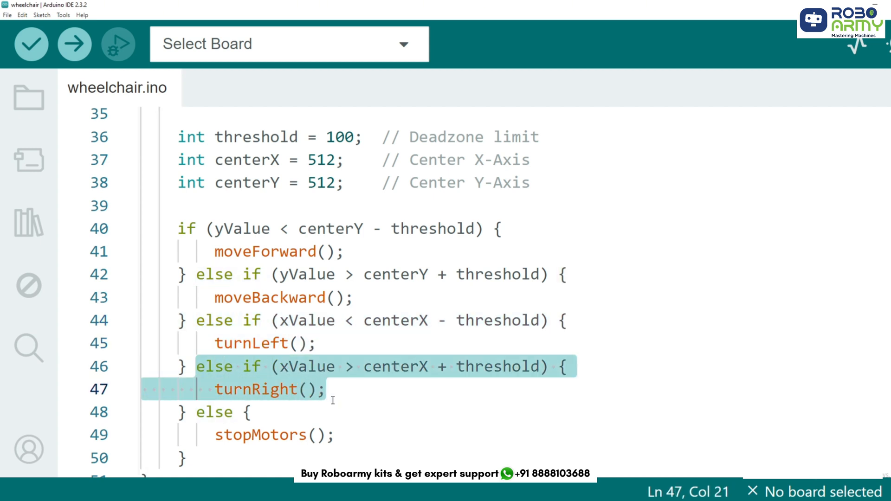
scroll(333, 399, "down", 1)
left_click_drag(196, 351, 343, 374)
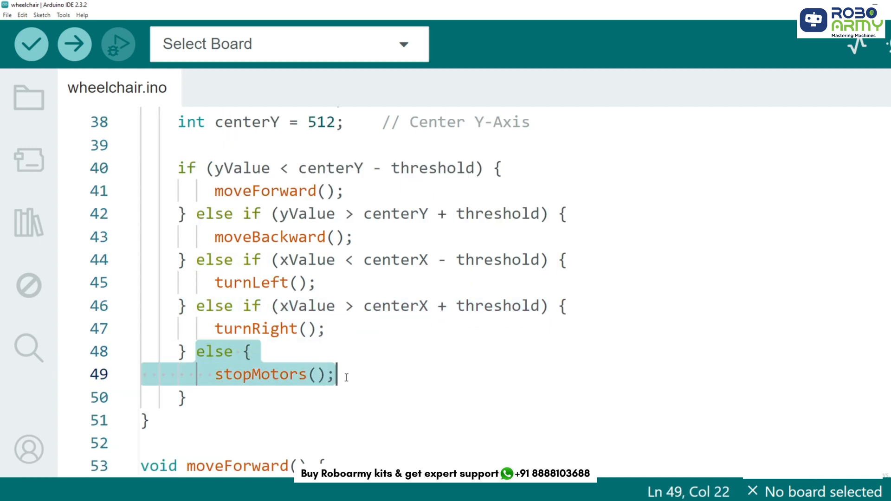
scroll(346, 377, "down", 4)
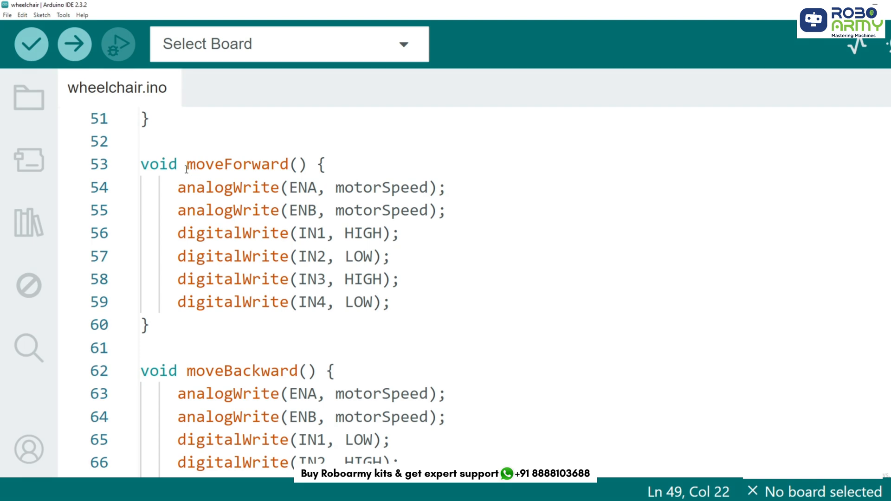
left_click_drag(187, 164, 397, 258)
left_click_drag(186, 251, 402, 388)
scroll(411, 390, "down", 3)
left_click_drag(186, 274, 149, 435)
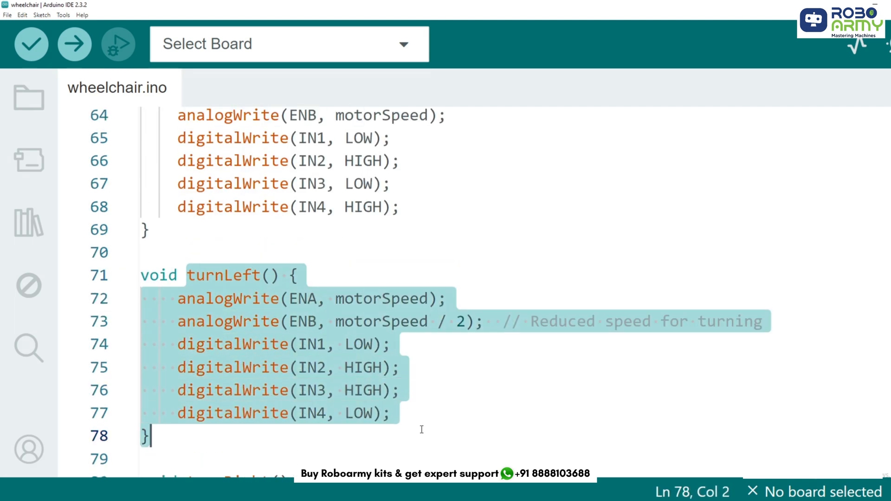
scroll(417, 418, "down", 3)
left_click_drag(186, 241, 401, 377)
scroll(415, 387, "down", 2)
left_click_drag(187, 329, 425, 432)
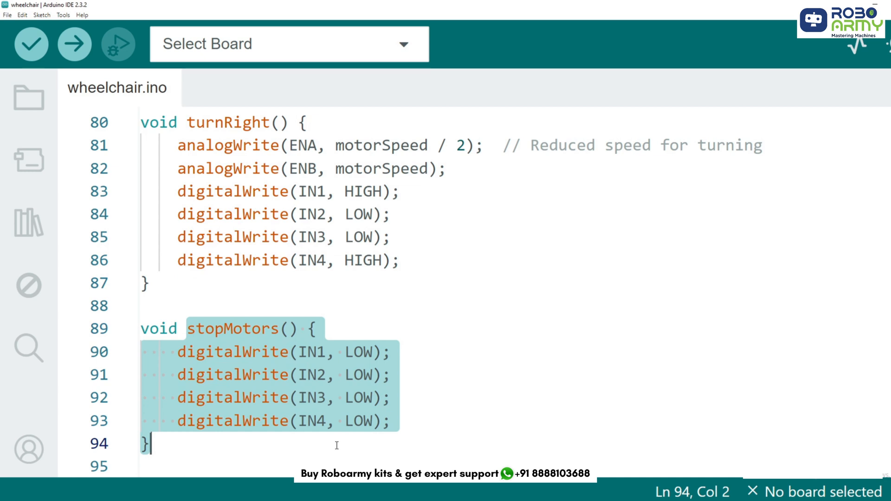
Step: Confirm Arduino Uno on COM5 as the target and start compiling the sketch for upload
left_click(222, 462)
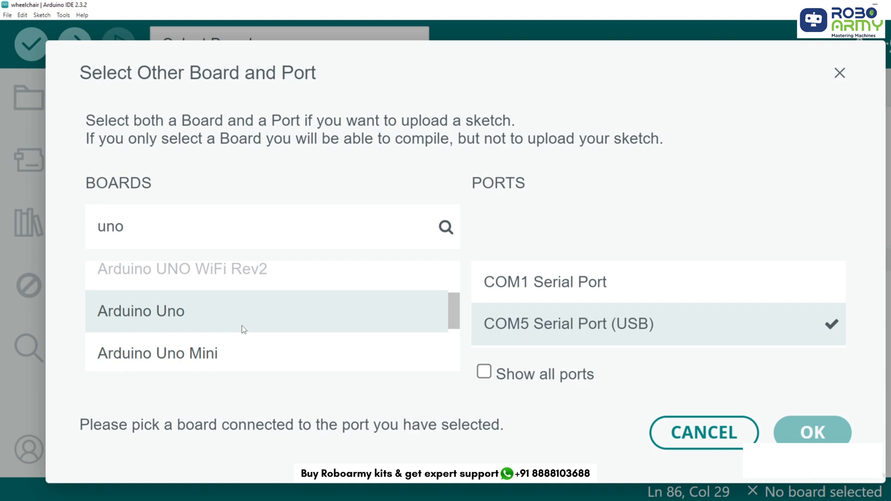
key("Return")
left_click(74, 44)
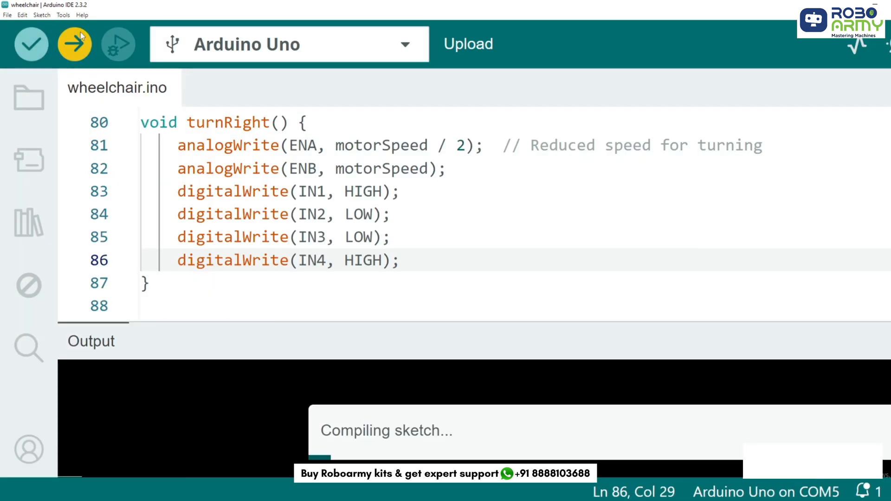